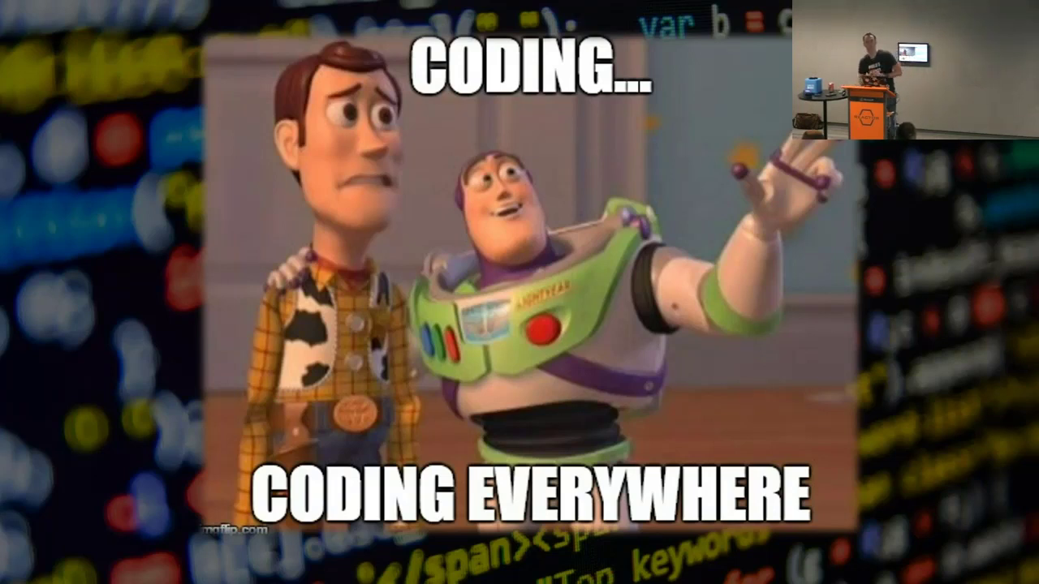
Leave the slide show, switch to the Azure portal in the browser and open the EvolveOnTour resource group.
key("Escape")
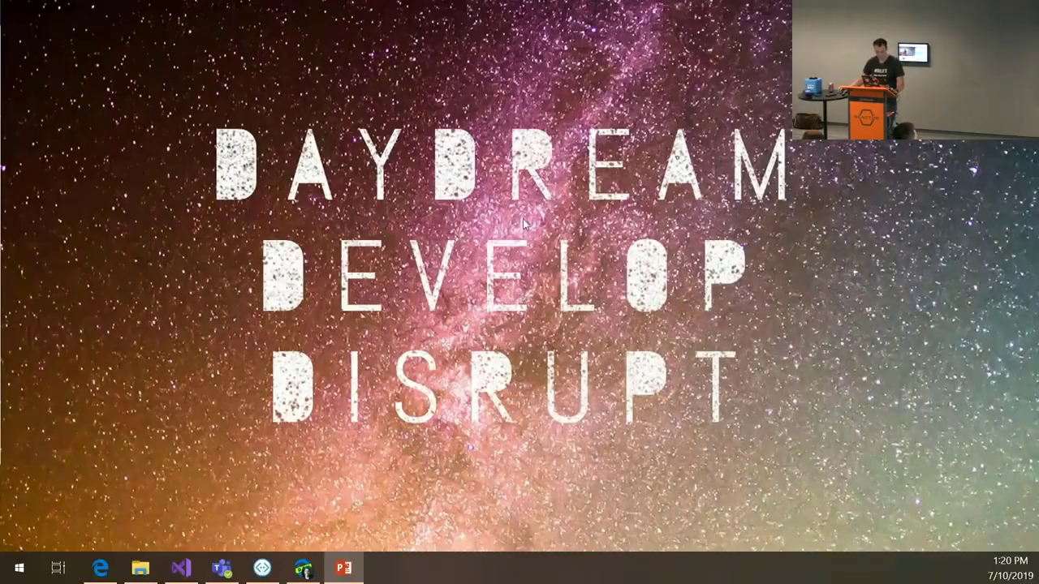
key("alt+Tab")
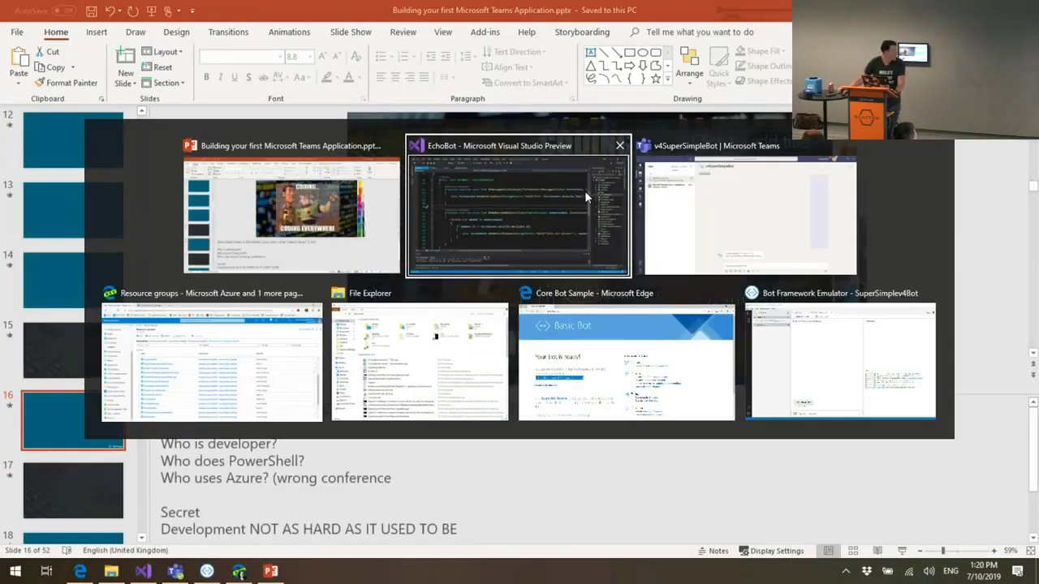
key("Tab")
key("Tab")
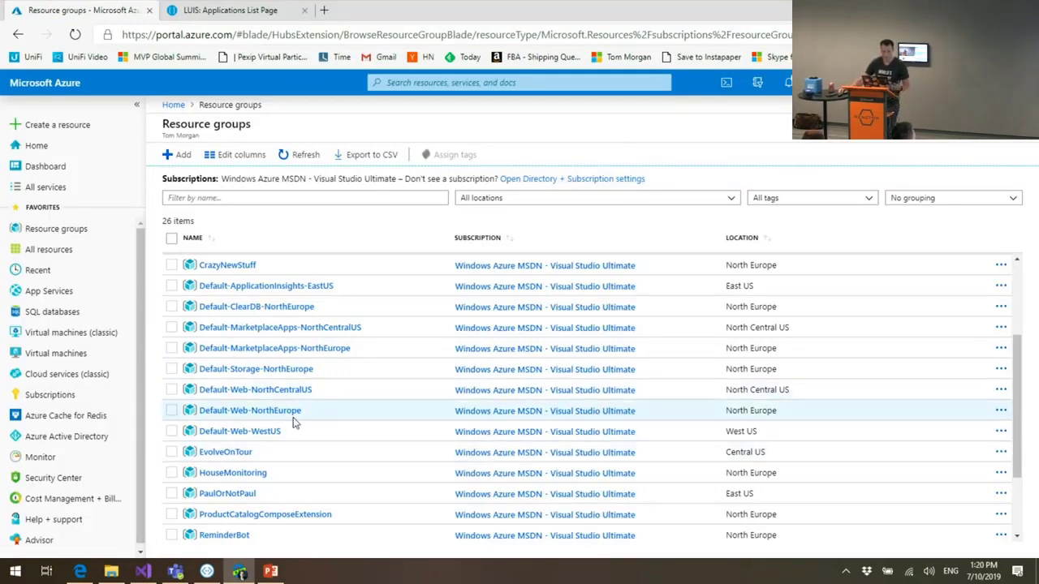
left_click(240, 456)
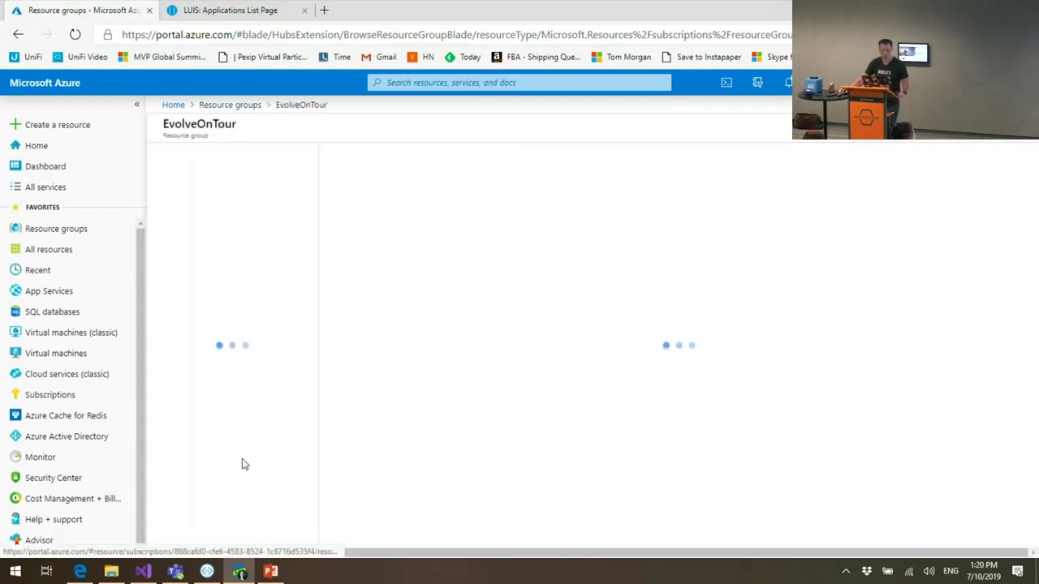
Find the Web App Bot offering among the new Azure resources and start creating one.
left_click(60, 128)
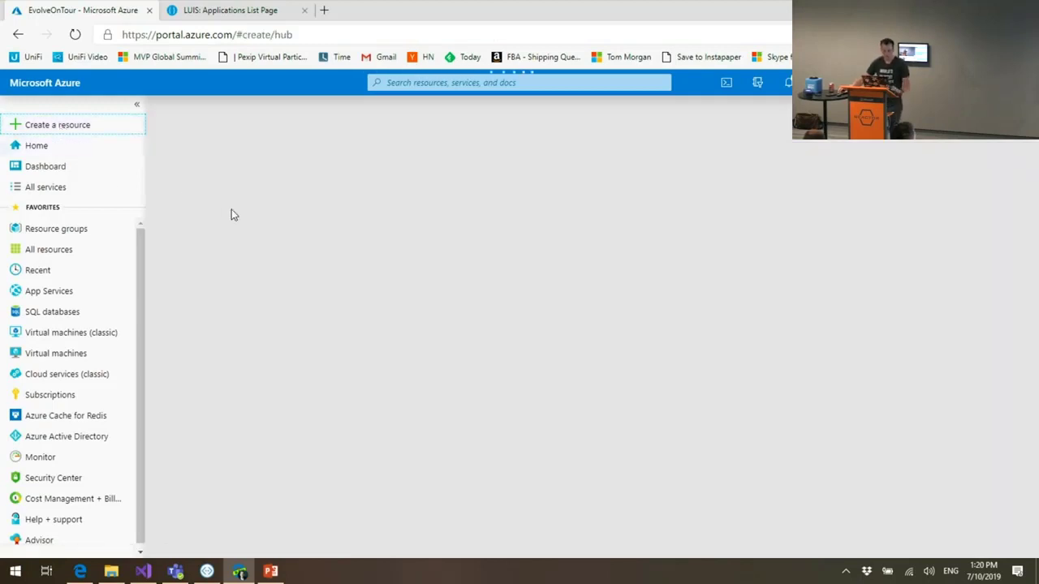
type("we")
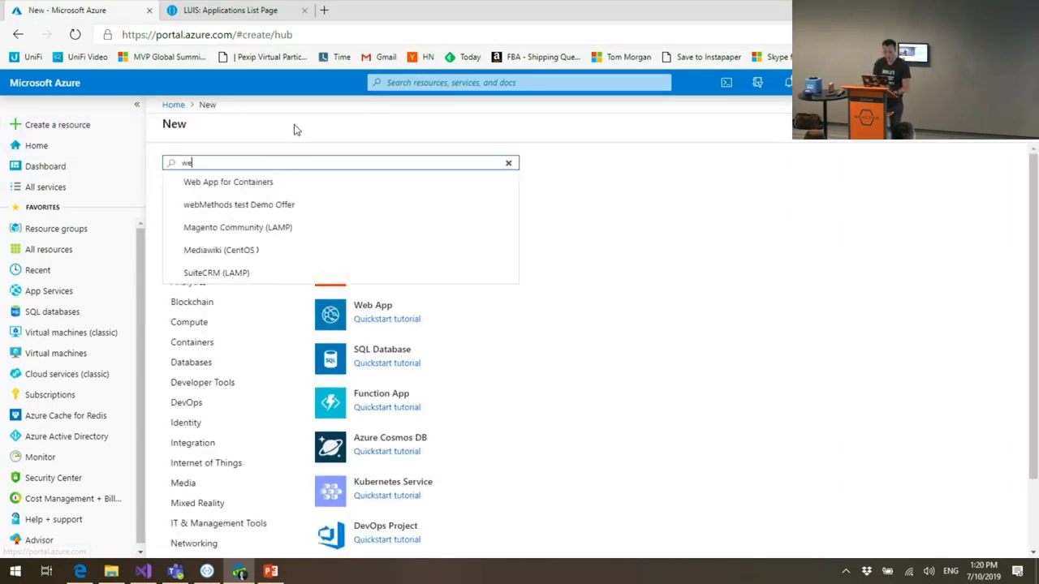
type("b app bot")
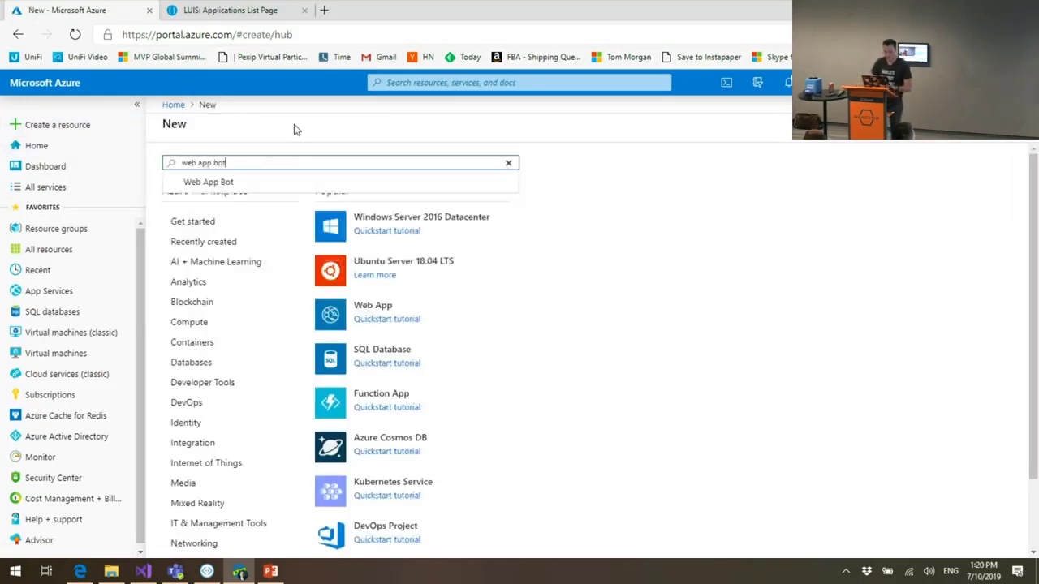
left_click(206, 181)
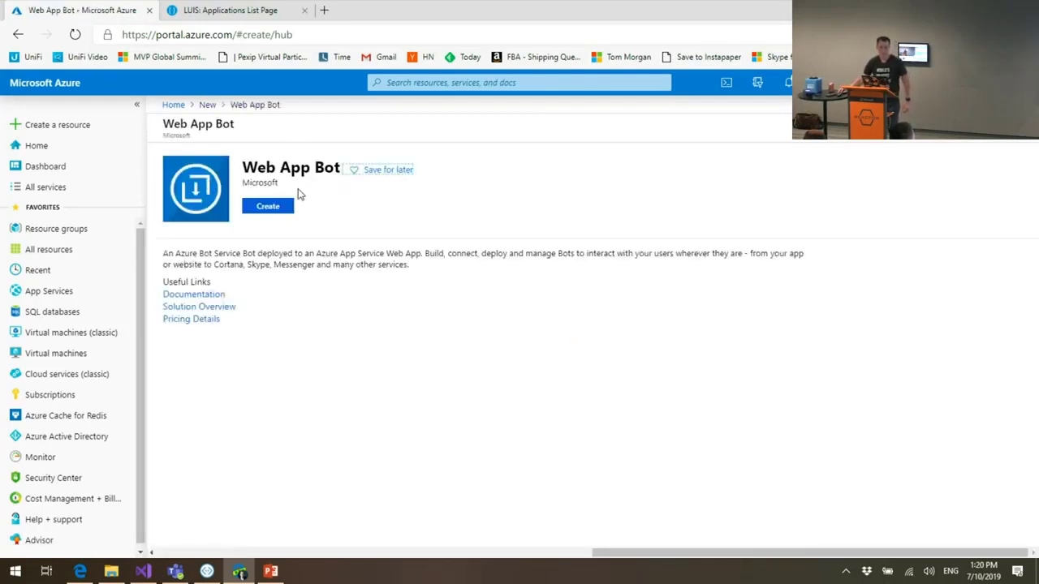
left_click(282, 207)
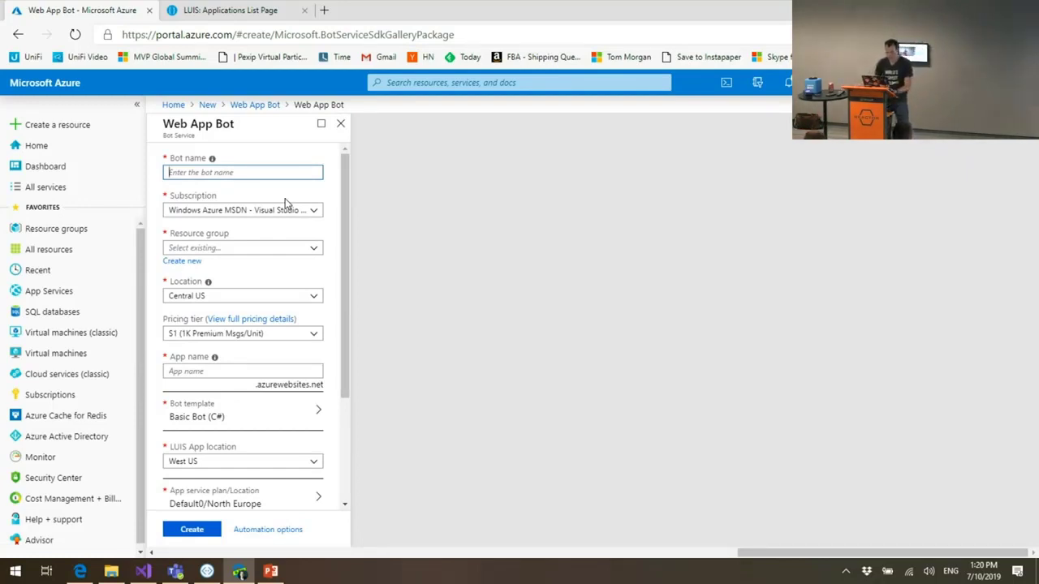
Name the bot evolveconfontour and assign it to the existing EvolveOnTour resource group.
type("evolve")
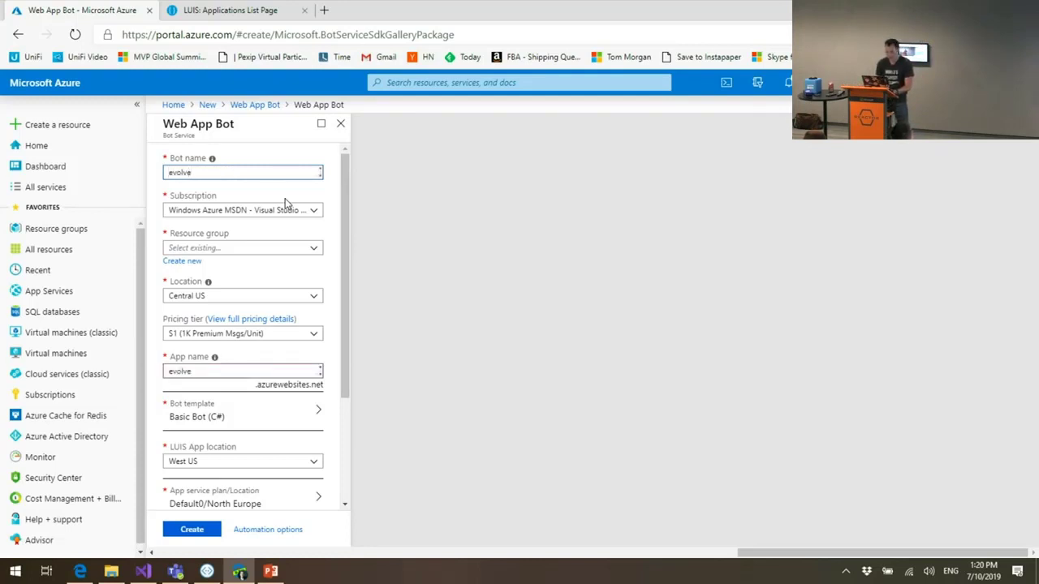
type("conf")
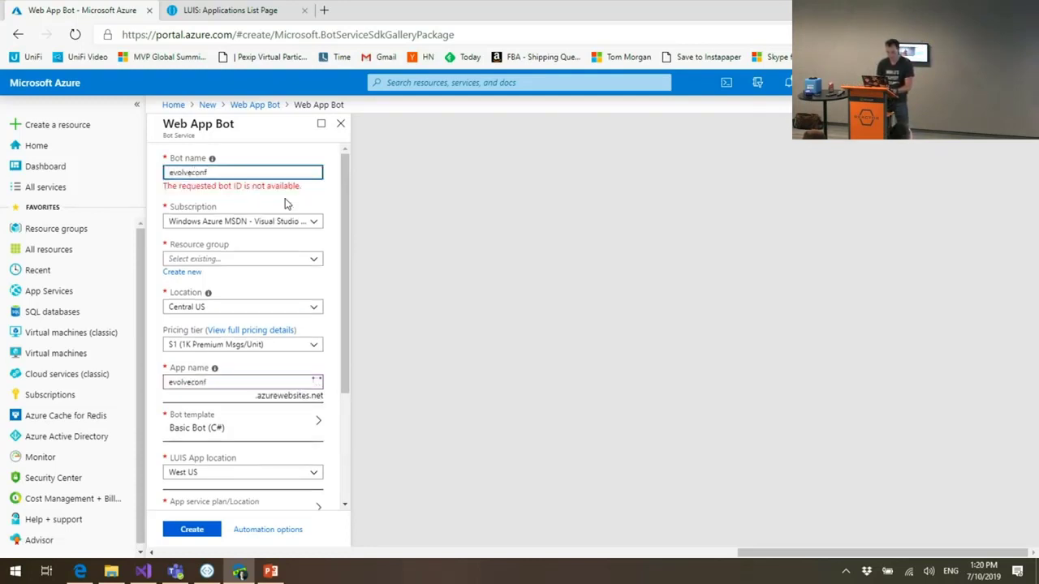
type("ontour")
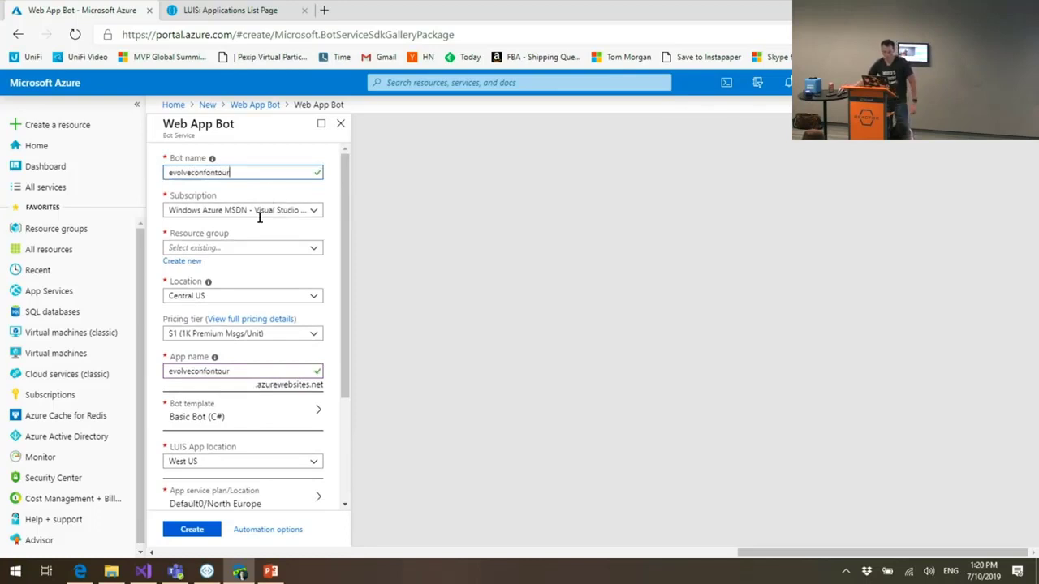
left_click(289, 247)
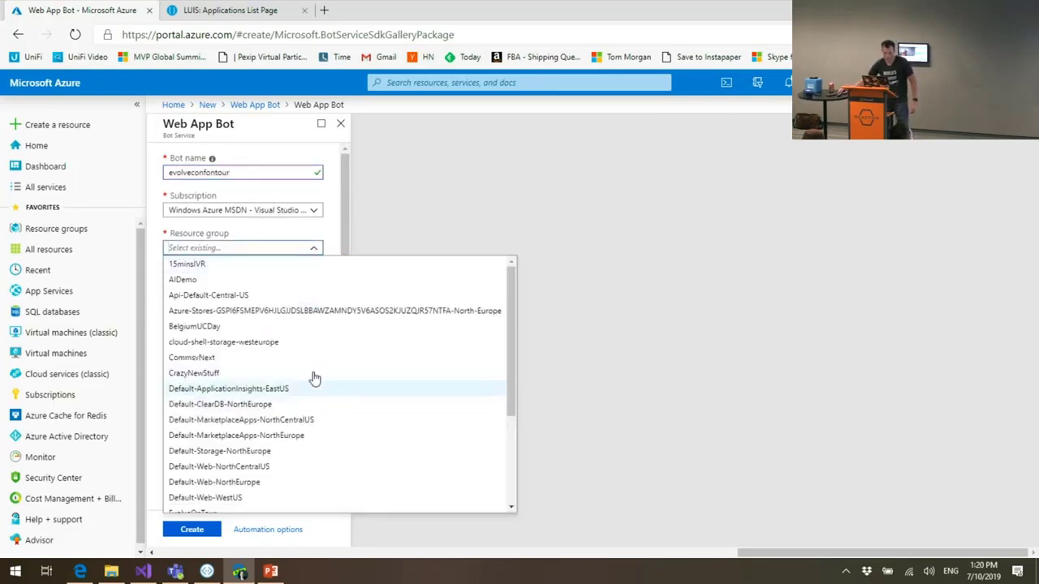
left_click_drag(512, 356, 498, 422)
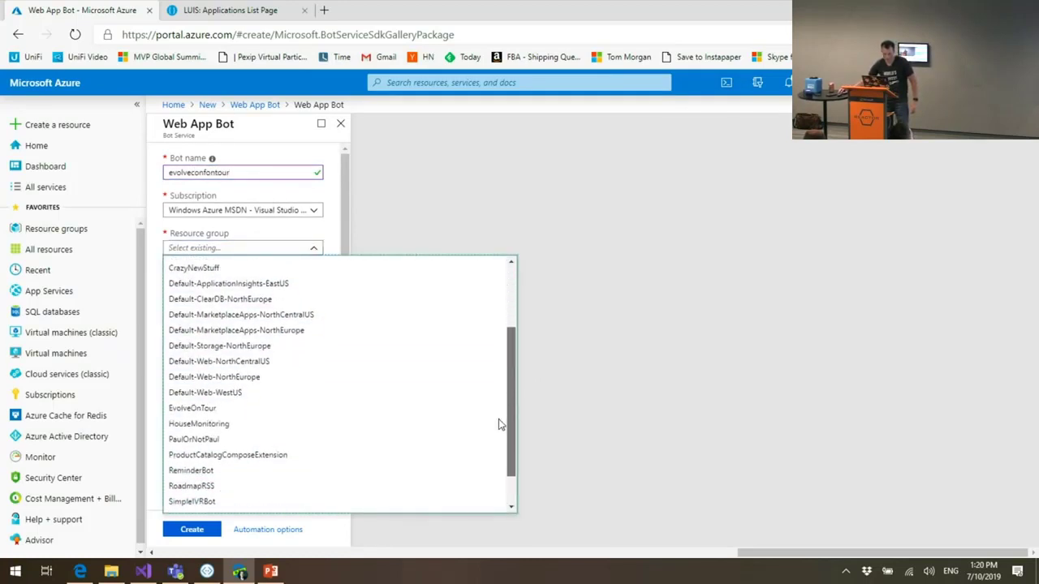
left_click(262, 408)
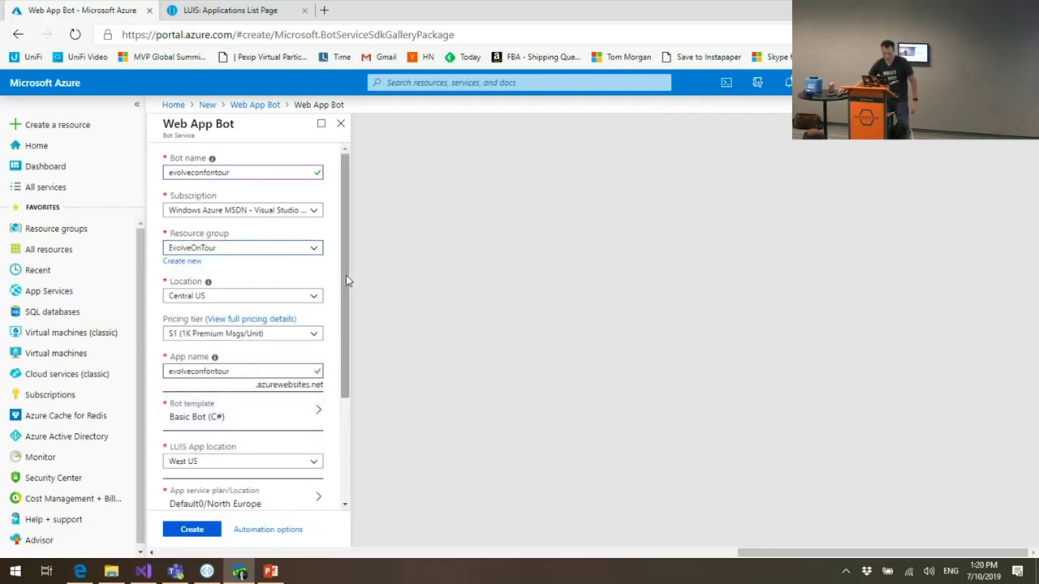
Set the bot's pricing tier to F0 (10K Premium Messages).
scroll(346, 280, "down", 3)
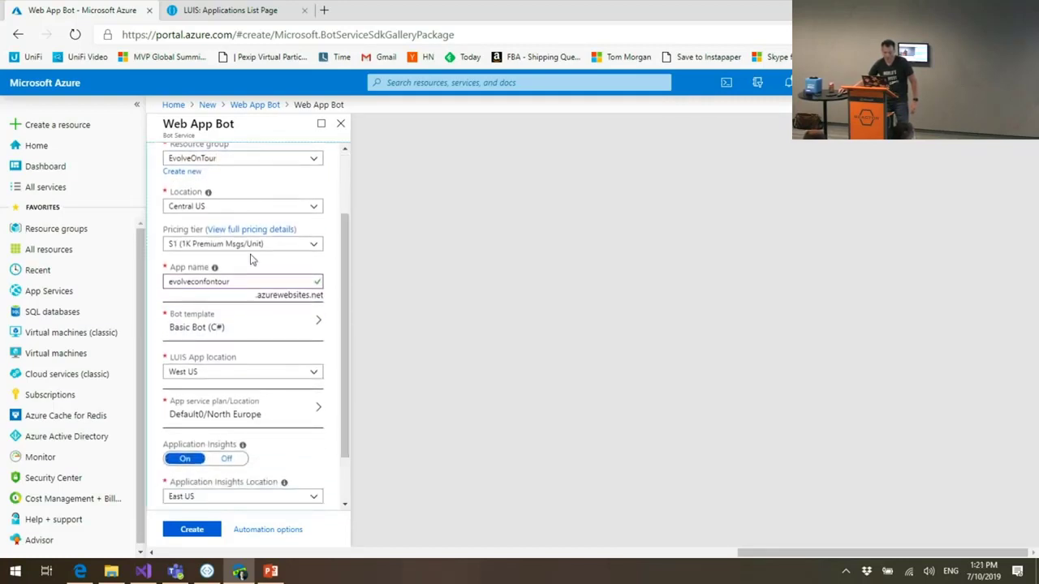
left_click(255, 245)
left_click(252, 276)
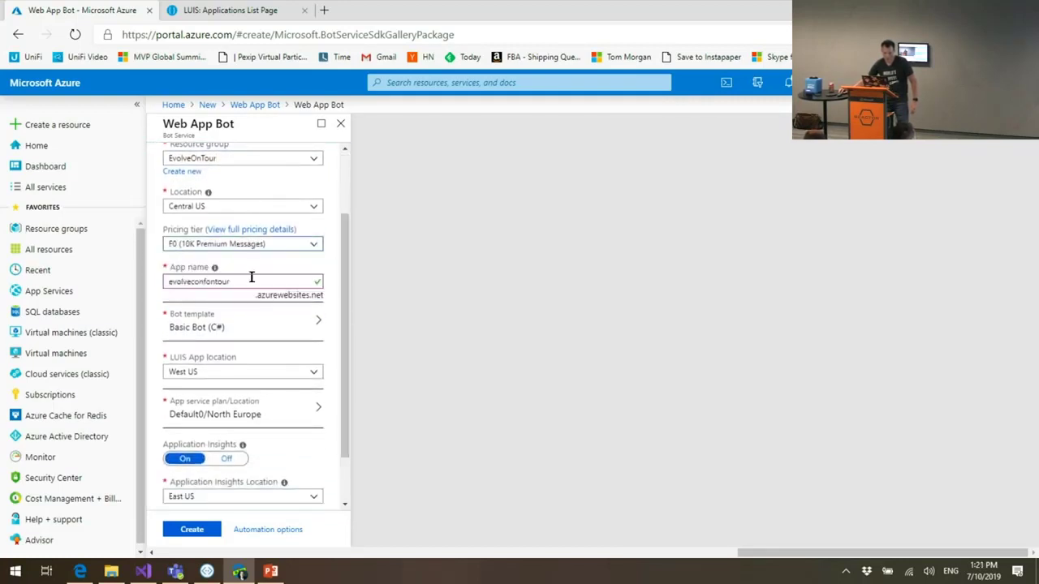
Change the bot template to Echo Bot with C# as the SDK language.
left_click(241, 330)
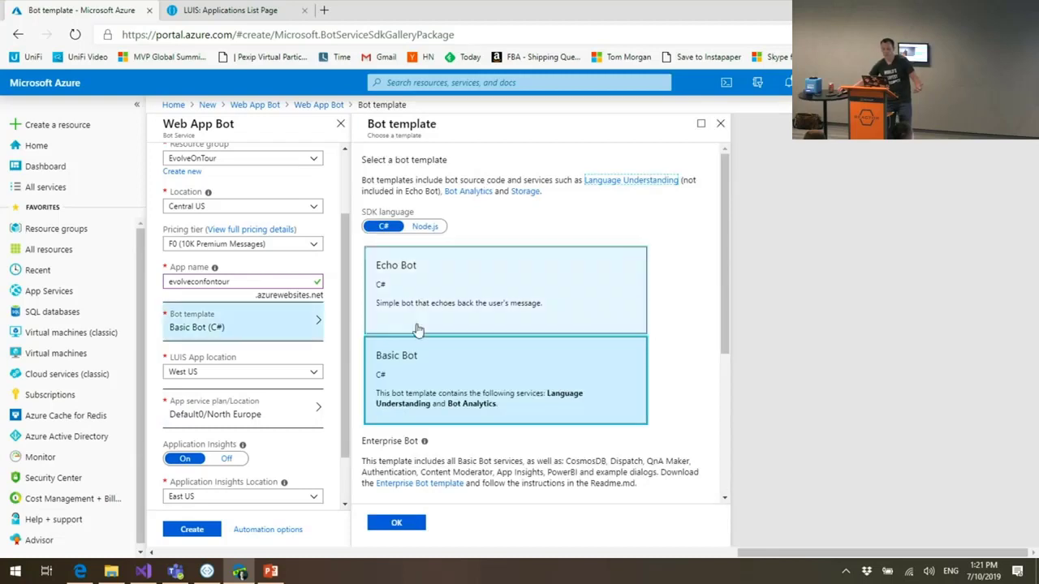
mouse_move(729, 209)
left_mouse_down()
mouse_move(730, 349)
mouse_move(733, 228)
left_mouse_up()
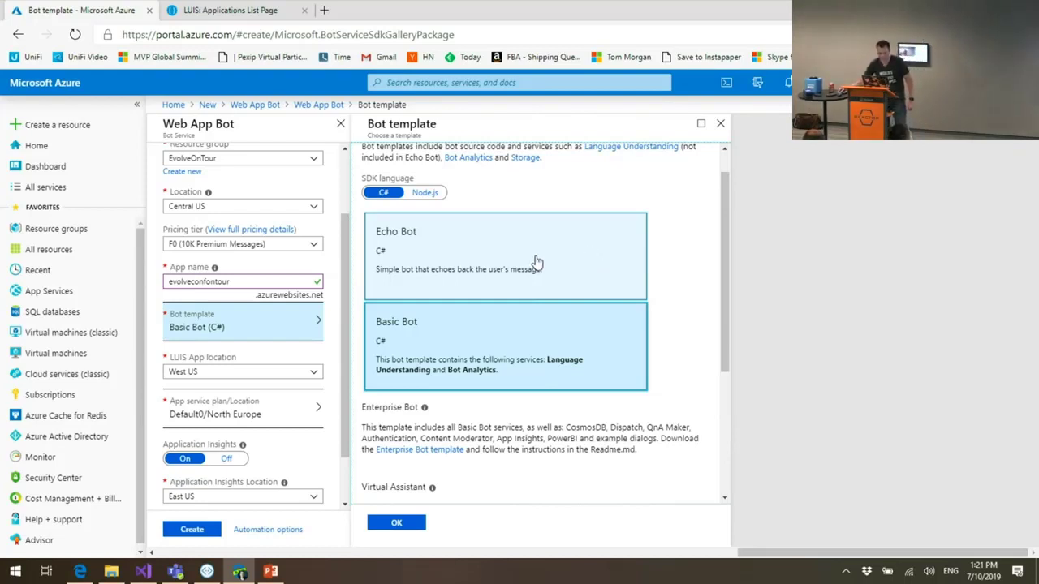
left_click(487, 265)
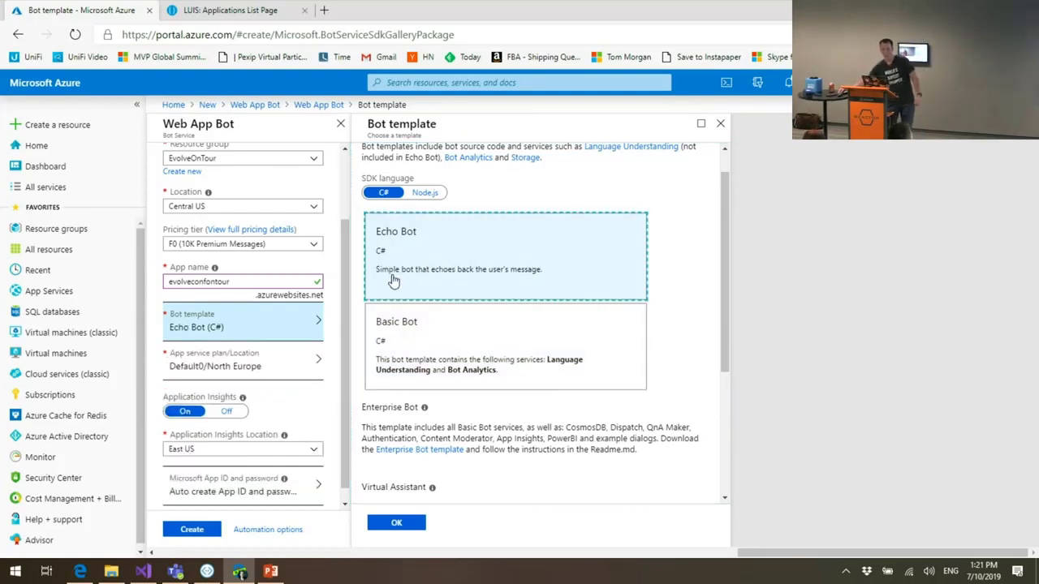
left_click(398, 523)
Turn off Application Insights and submit the Web App Bot for creation.
scroll(348, 361, "down", 1)
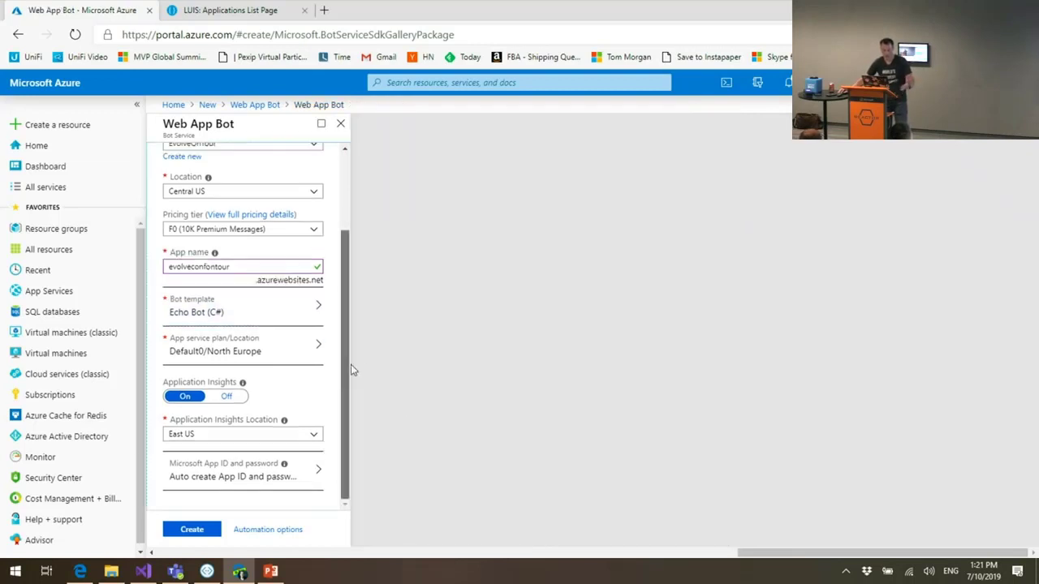
left_click(229, 396)
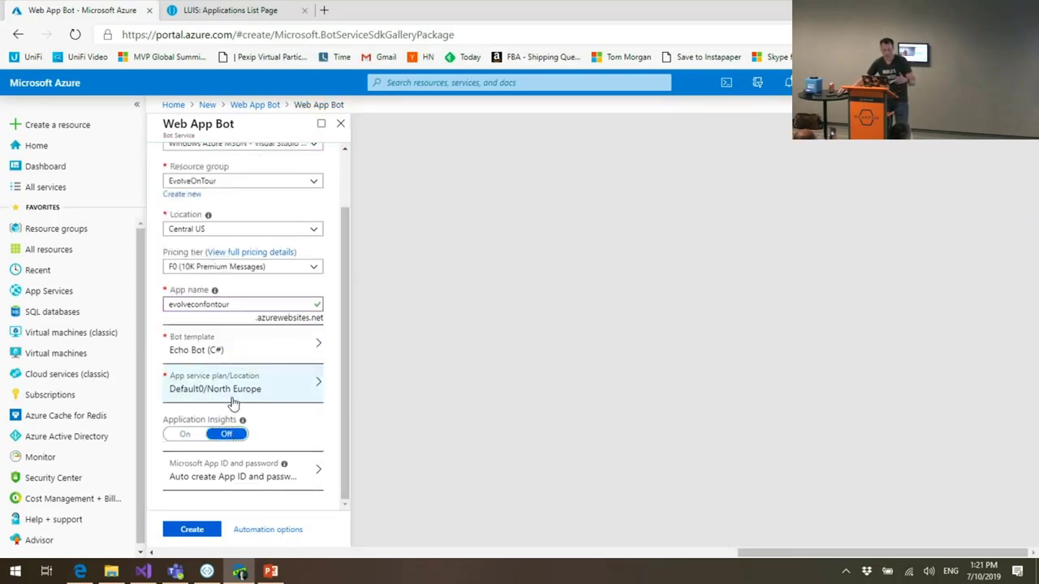
left_click(189, 532)
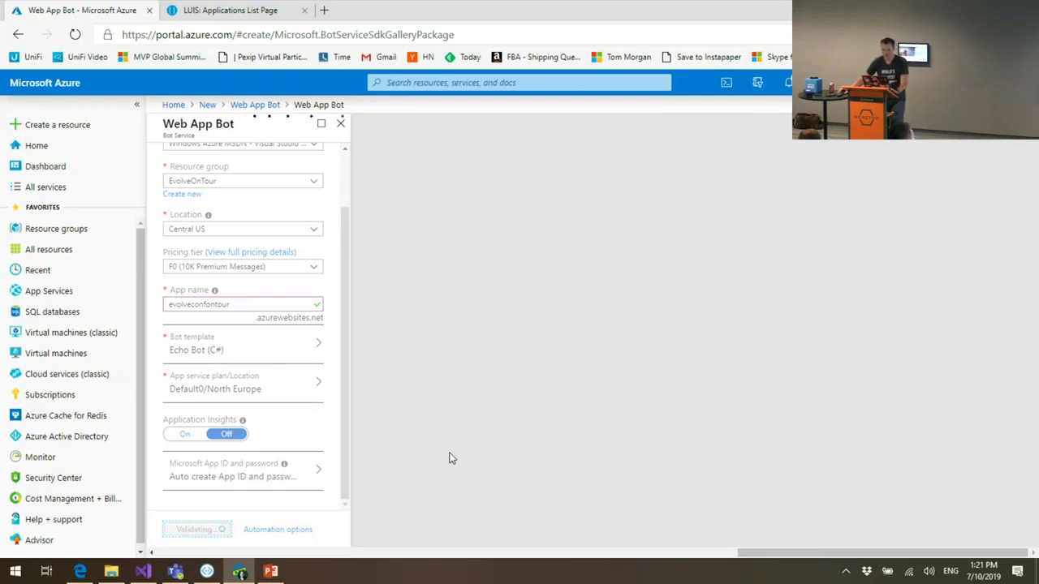
Switch to PowerPoint, resume the slide show from the current slide and advance through the RememberThis bot example.
key("alt+Tab")
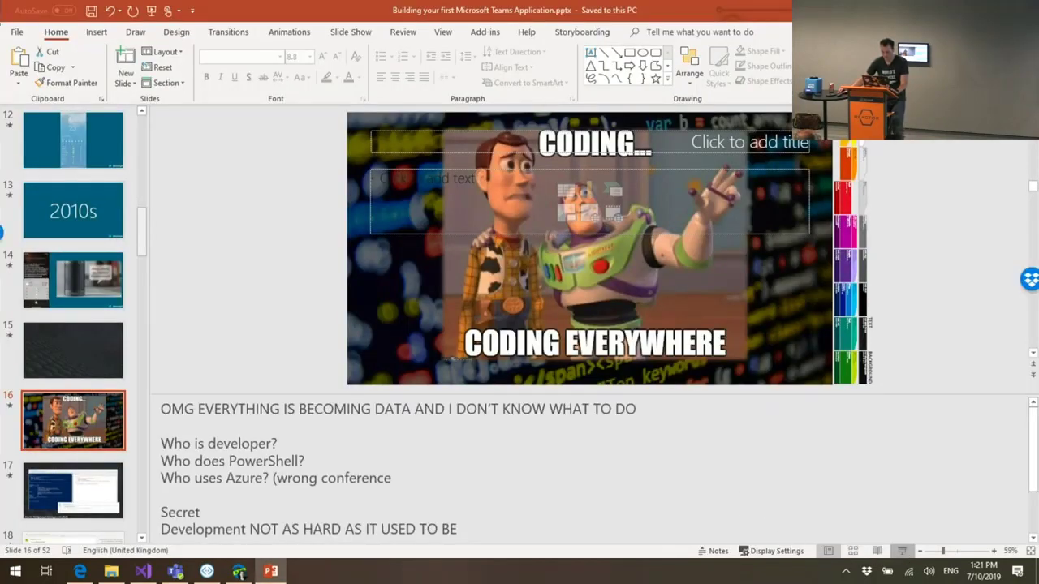
left_click(901, 551)
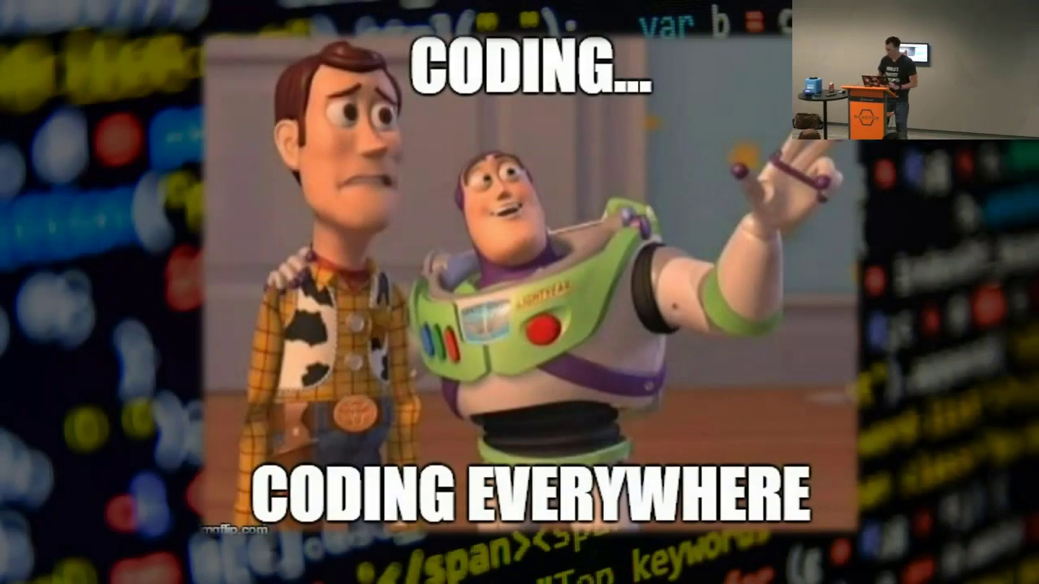
key("Right")
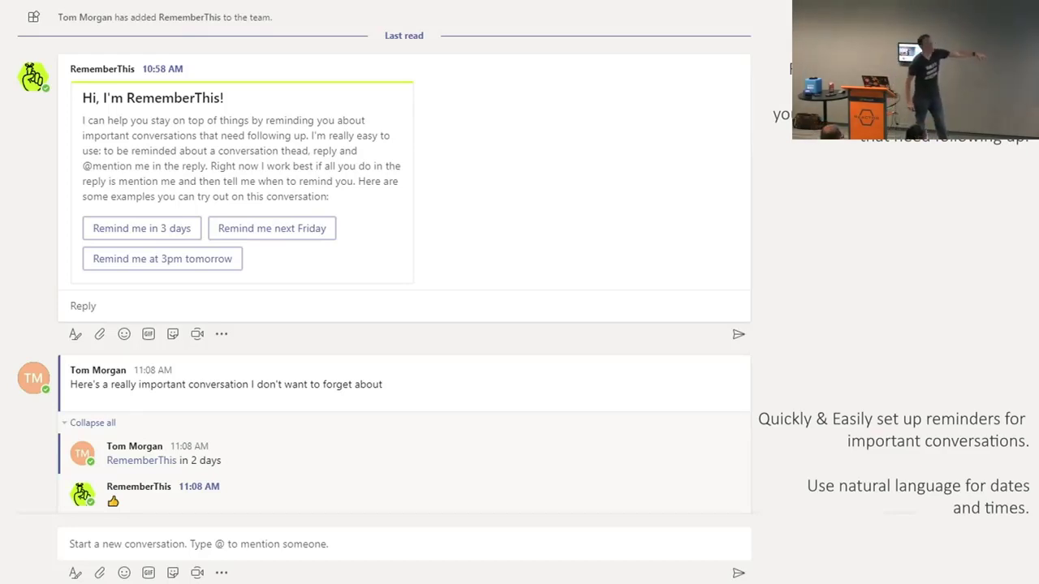
key("Right")
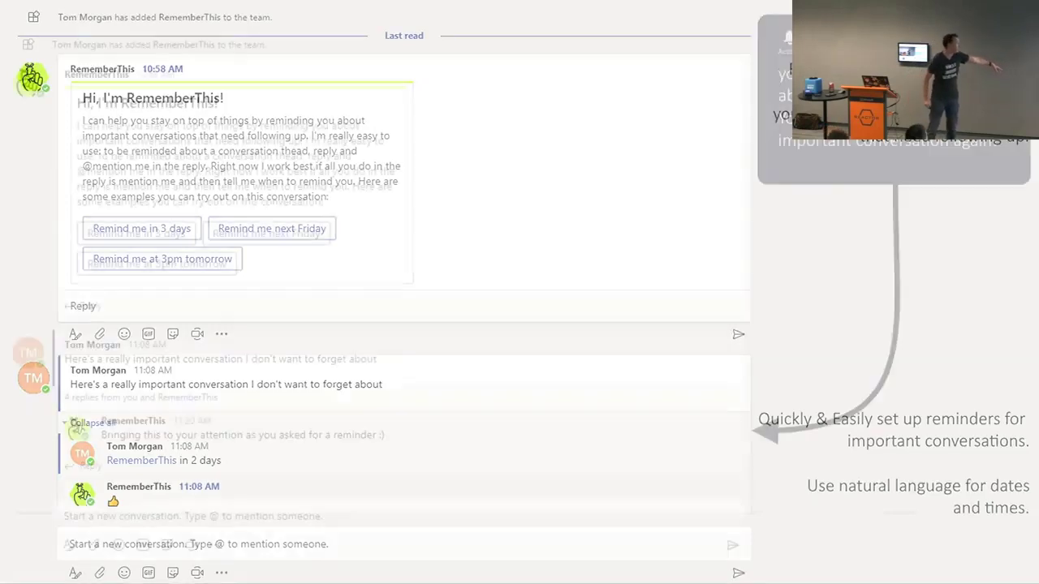